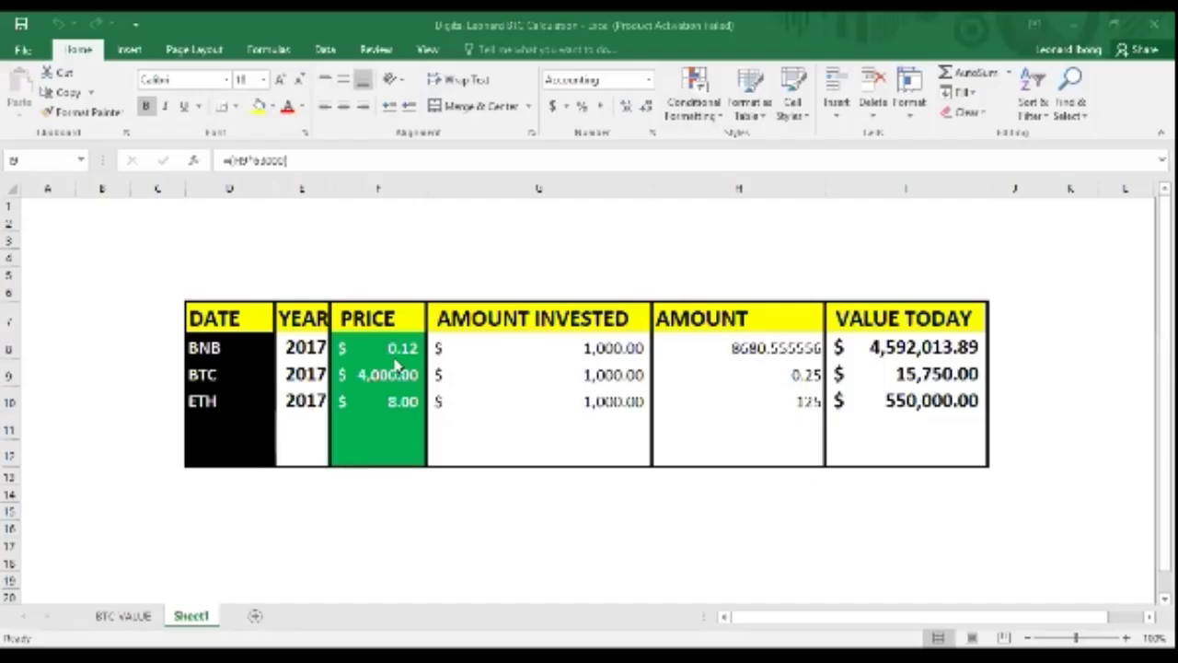
{"action": "key", "text": "Down"}
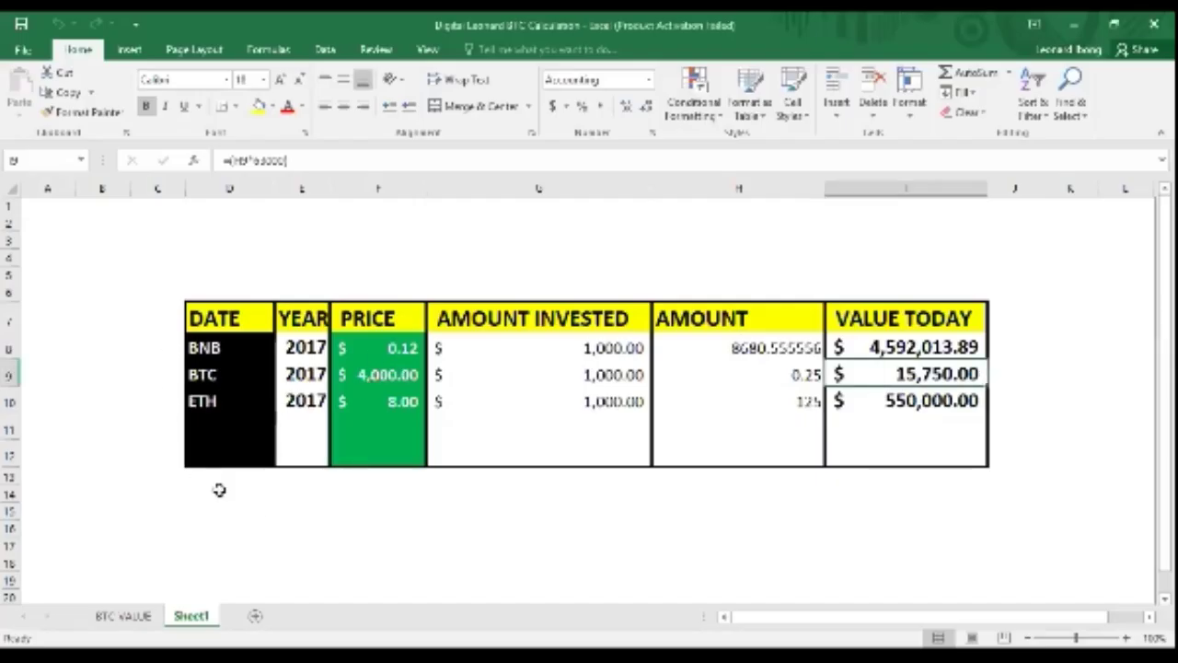
{"action": "left_click", "coordinate": [221, 486]}
{"action": "left_click", "coordinate": [468, 547]}
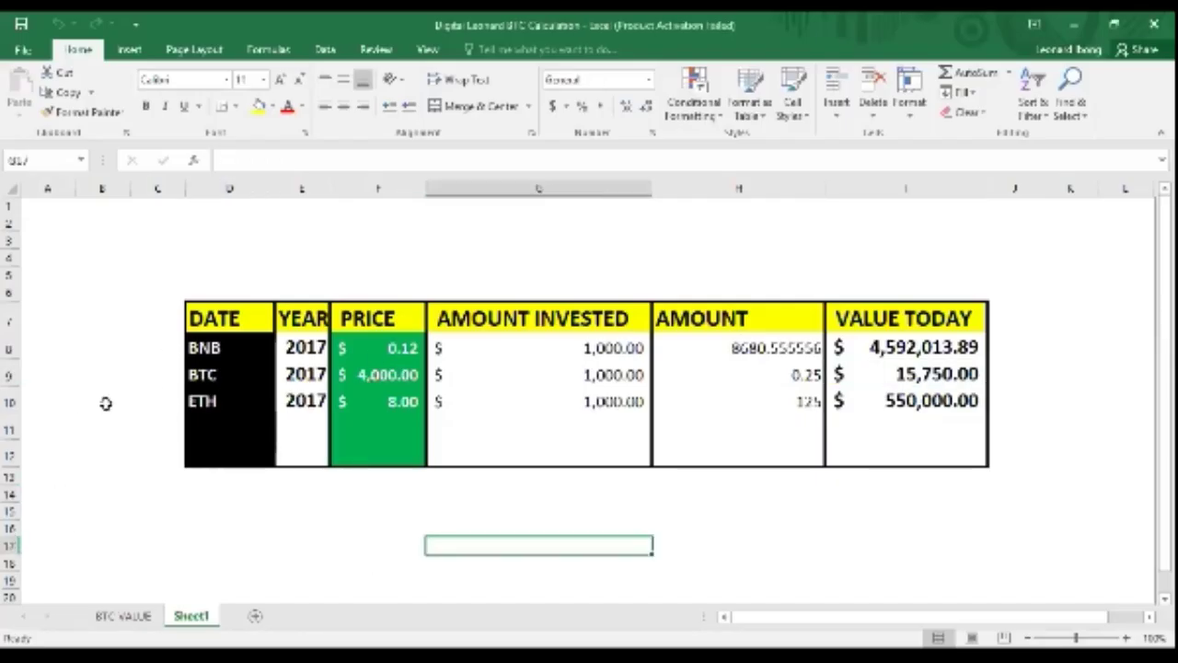
Examine the BNB row cell by cell, from year and price to amount invested, coin amount and value today
{"action": "left_click", "coordinate": [212, 348]}
{"action": "left_click", "coordinate": [304, 351]}
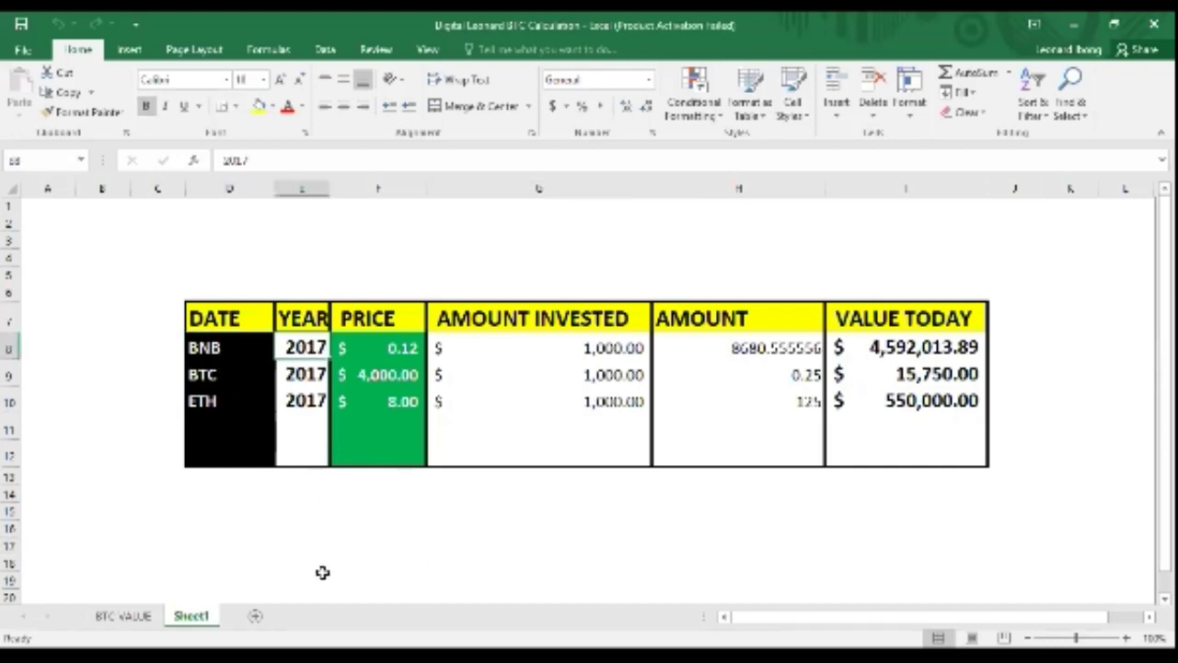
{"action": "left_click", "coordinate": [402, 351]}
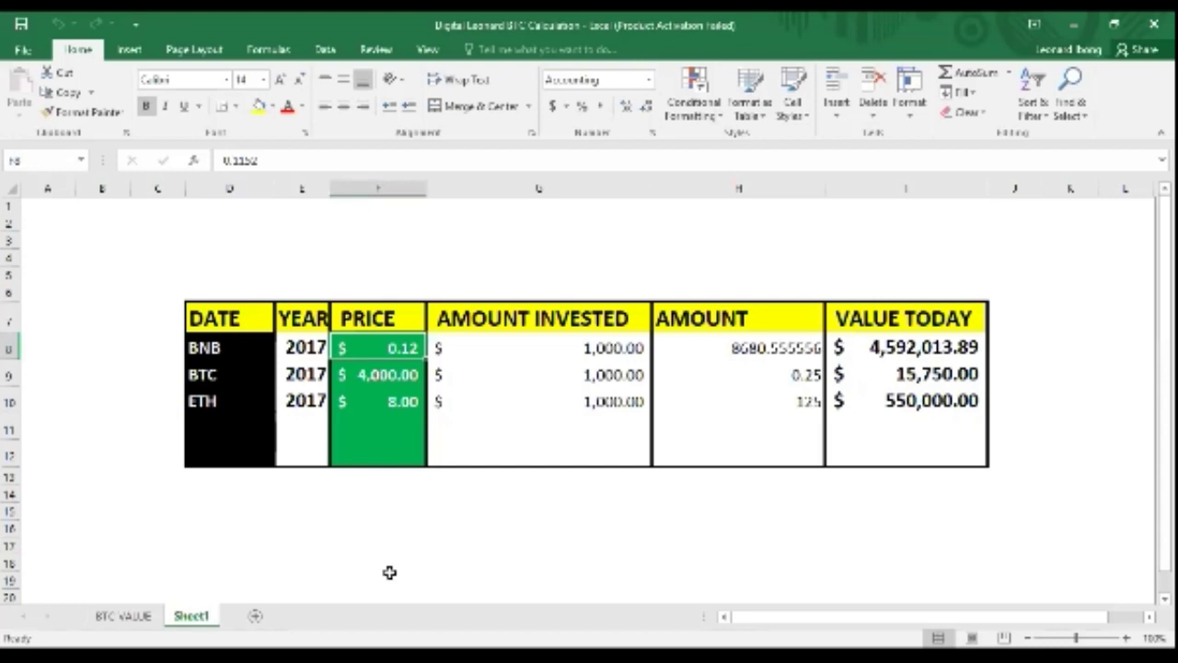
{"action": "left_click", "coordinate": [299, 347]}
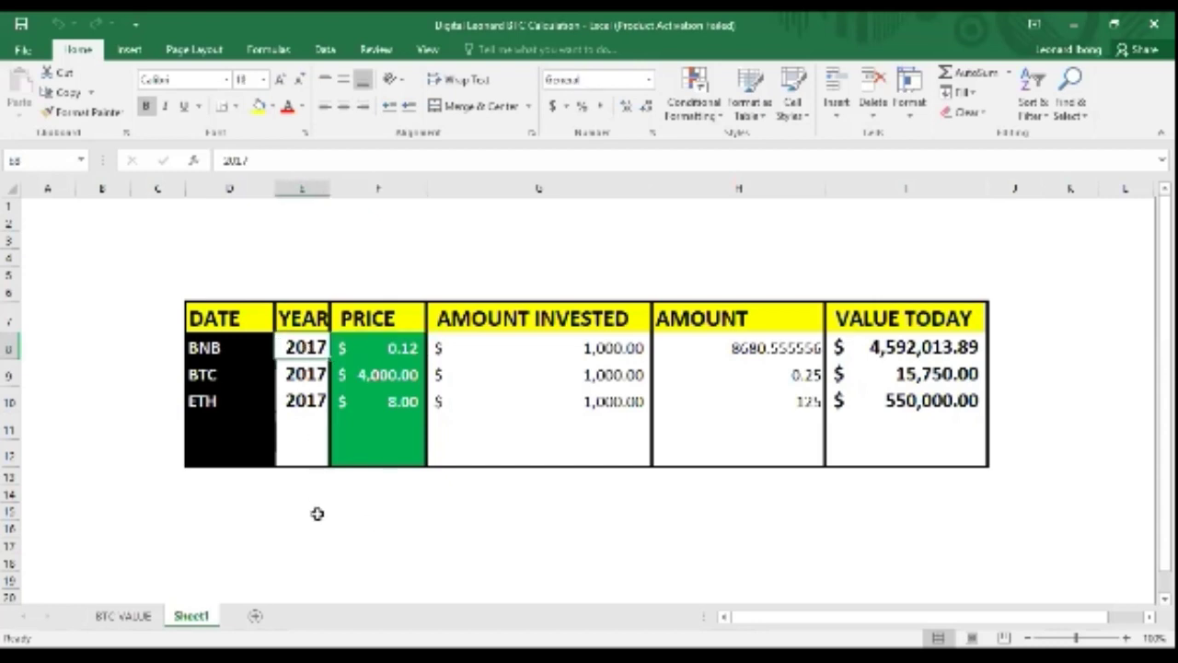
{"action": "left_click", "coordinate": [397, 355]}
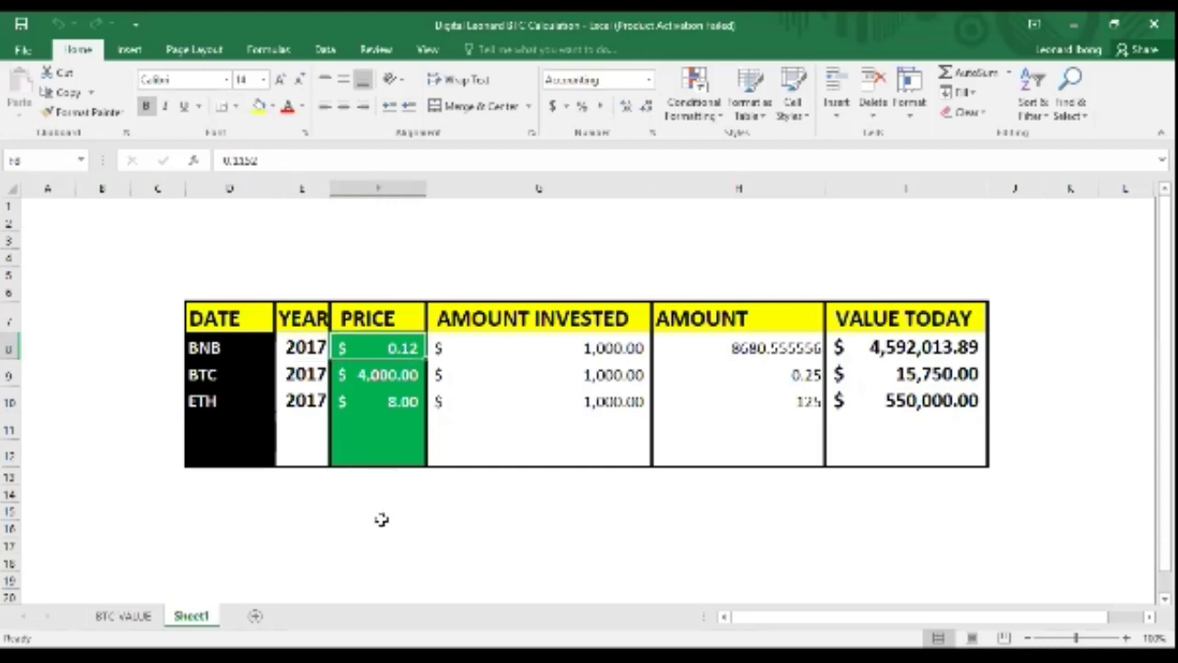
{"action": "left_click", "coordinate": [603, 342]}
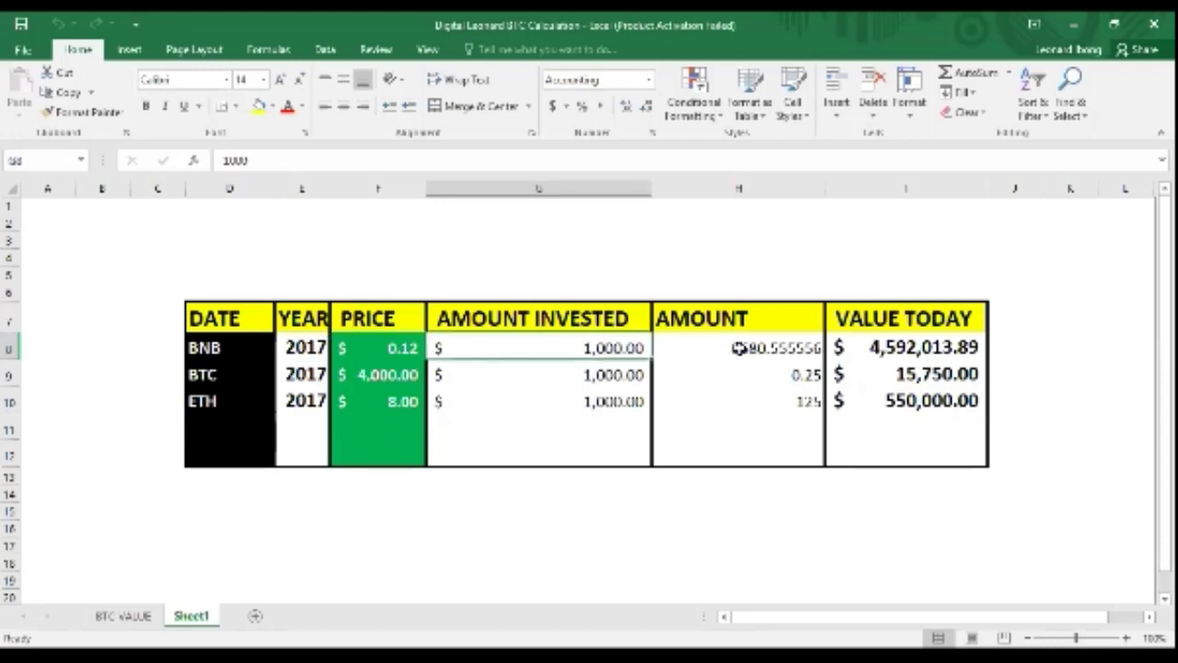
{"action": "left_click", "coordinate": [740, 348]}
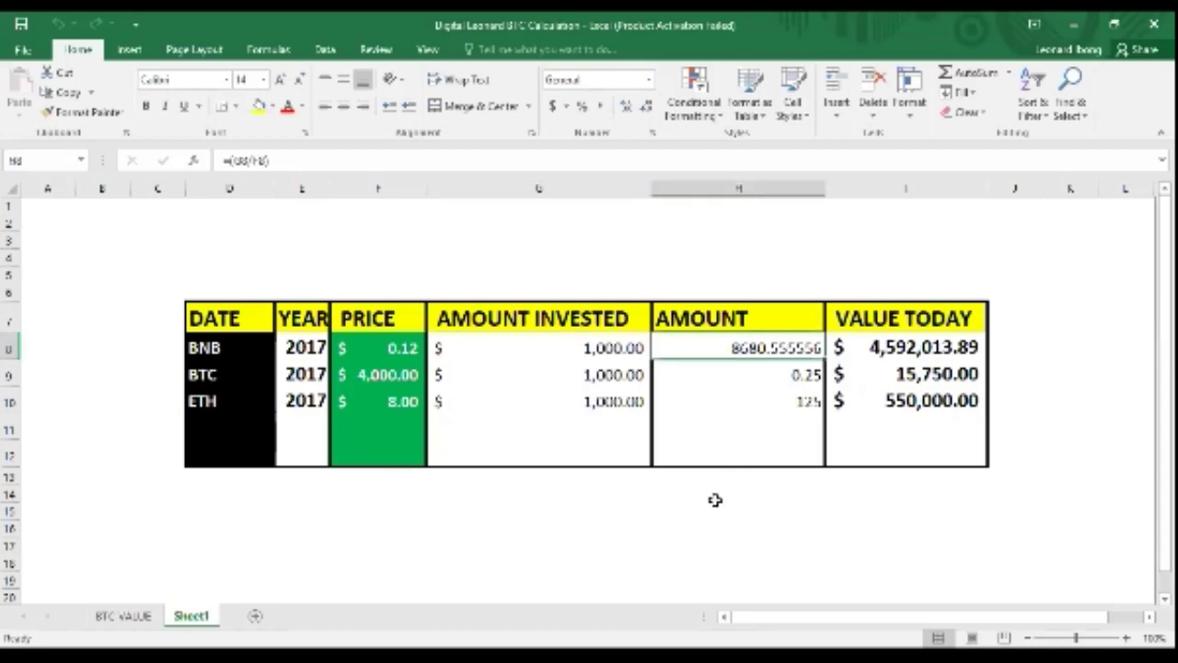
{"action": "left_click", "coordinate": [895, 354]}
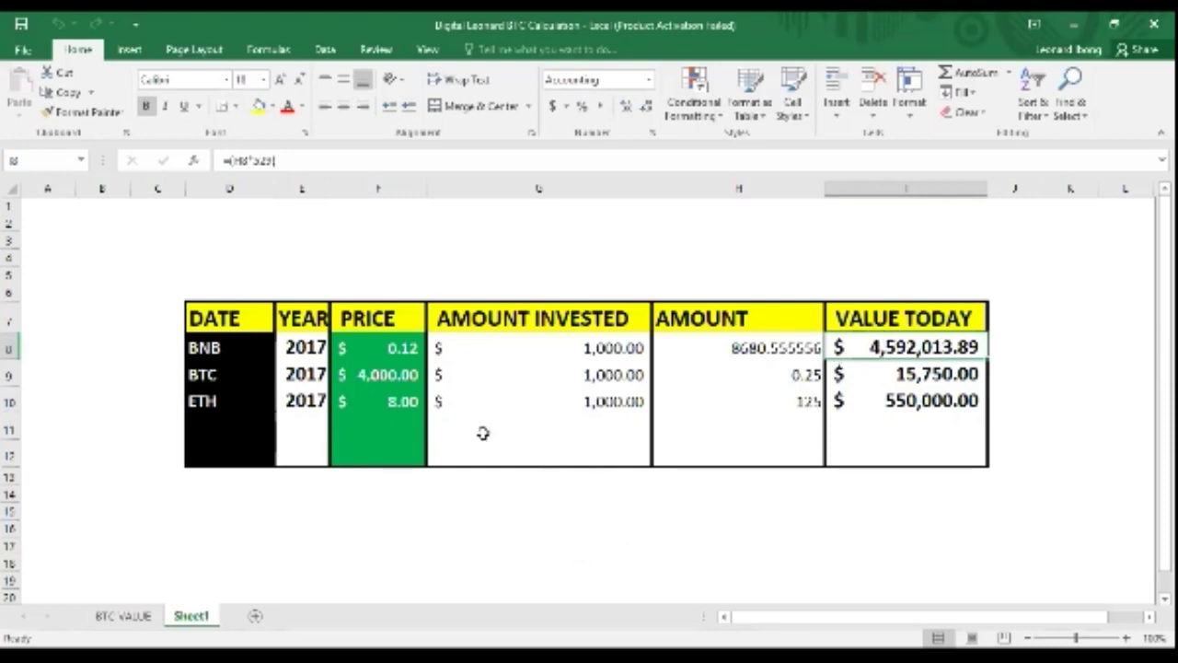
Go through the BTC row's year, price, amount invested, coin amount and value today
{"action": "left_click", "coordinate": [388, 373]}
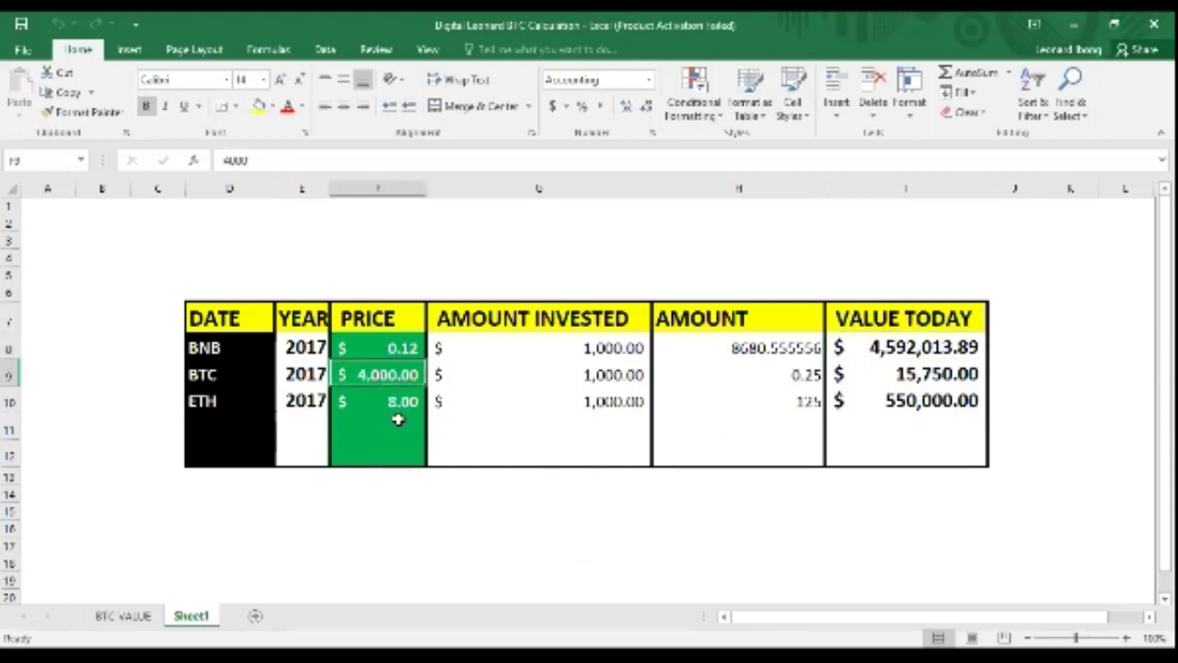
{"action": "left_click", "coordinate": [304, 374]}
{"action": "left_click", "coordinate": [370, 376]}
{"action": "left_click", "coordinate": [567, 370]}
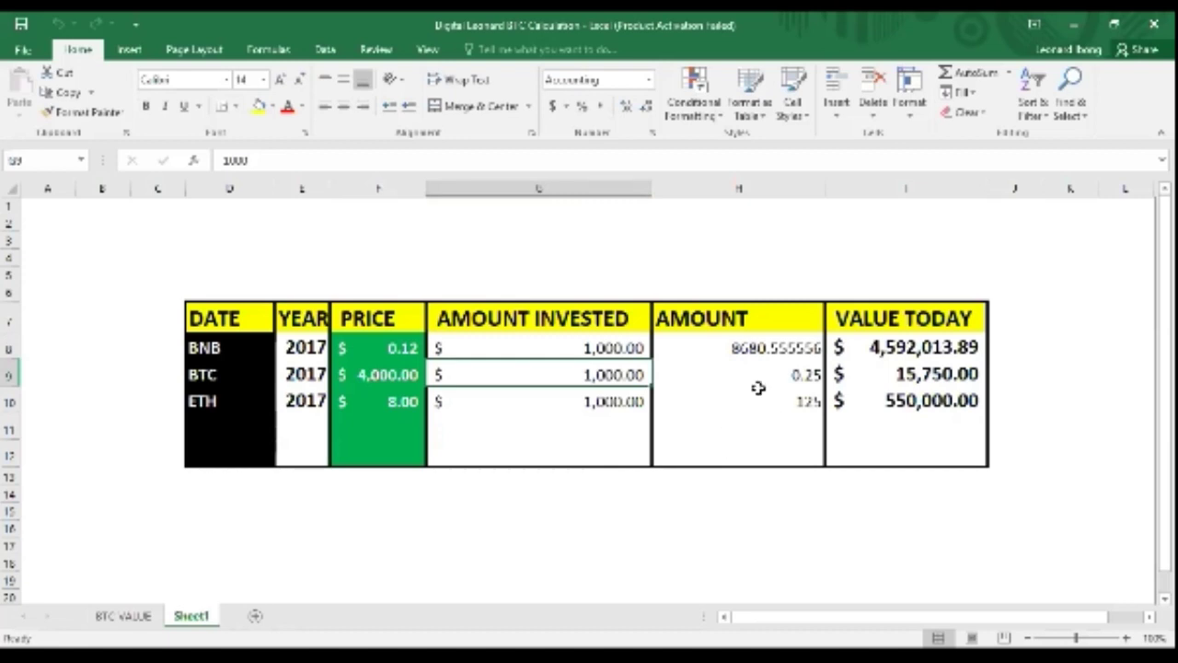
{"action": "left_click", "coordinate": [790, 376]}
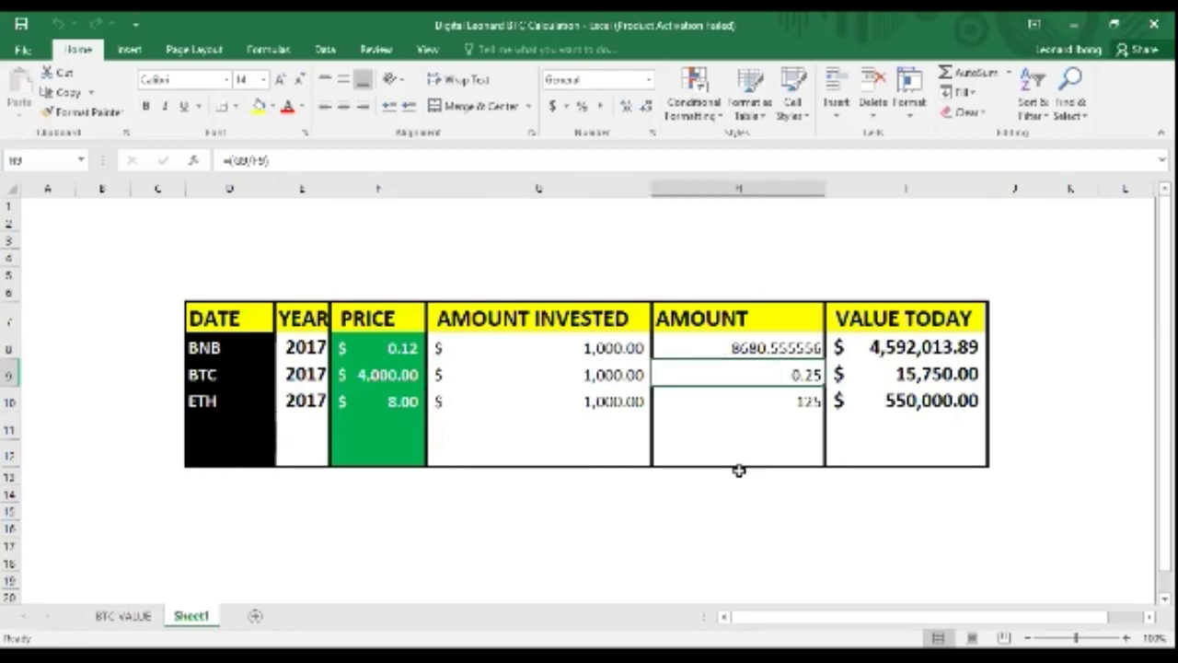
{"action": "left_click", "coordinate": [910, 375]}
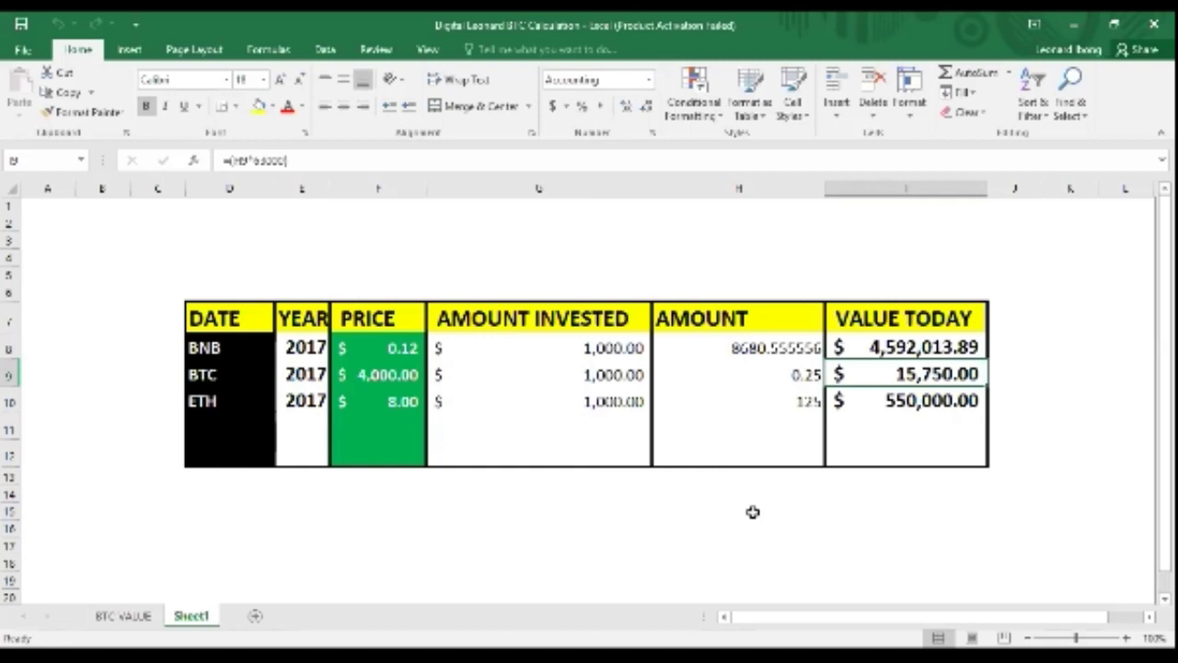
Inspect the ETH row from its coin name across to the value today, including the amount and value formulas
{"action": "left_click", "coordinate": [209, 405]}
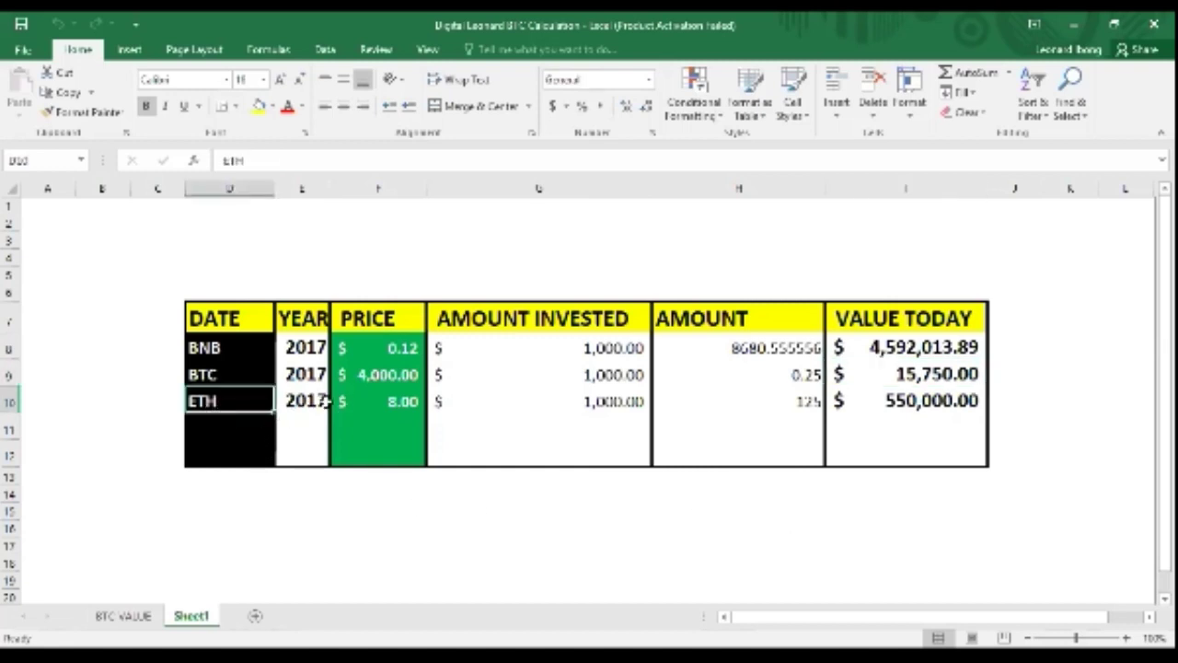
{"action": "left_click", "coordinate": [320, 402]}
{"action": "left_click", "coordinate": [403, 405]}
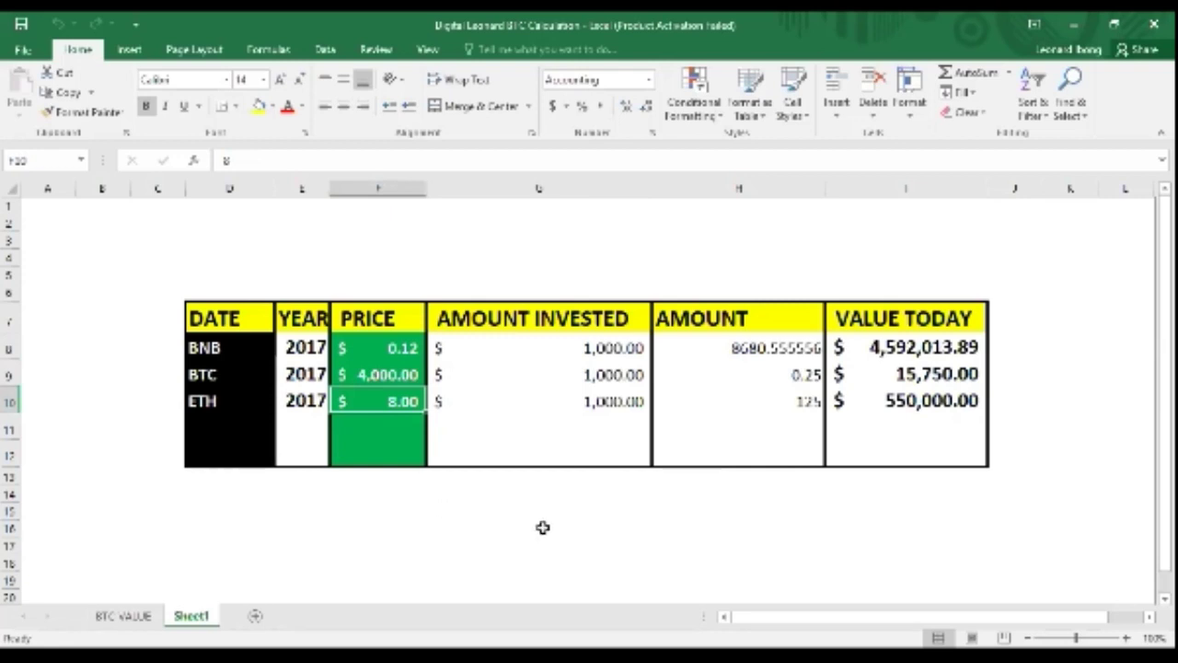
{"action": "left_click", "coordinate": [610, 405]}
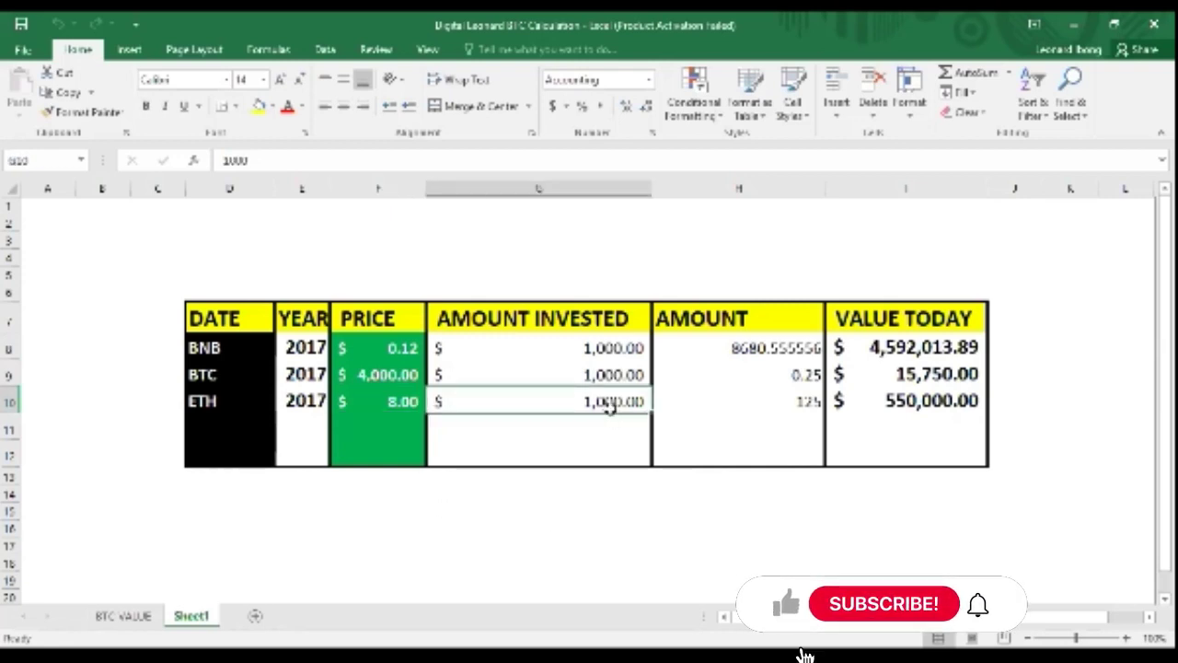
{"action": "left_click", "coordinate": [802, 401]}
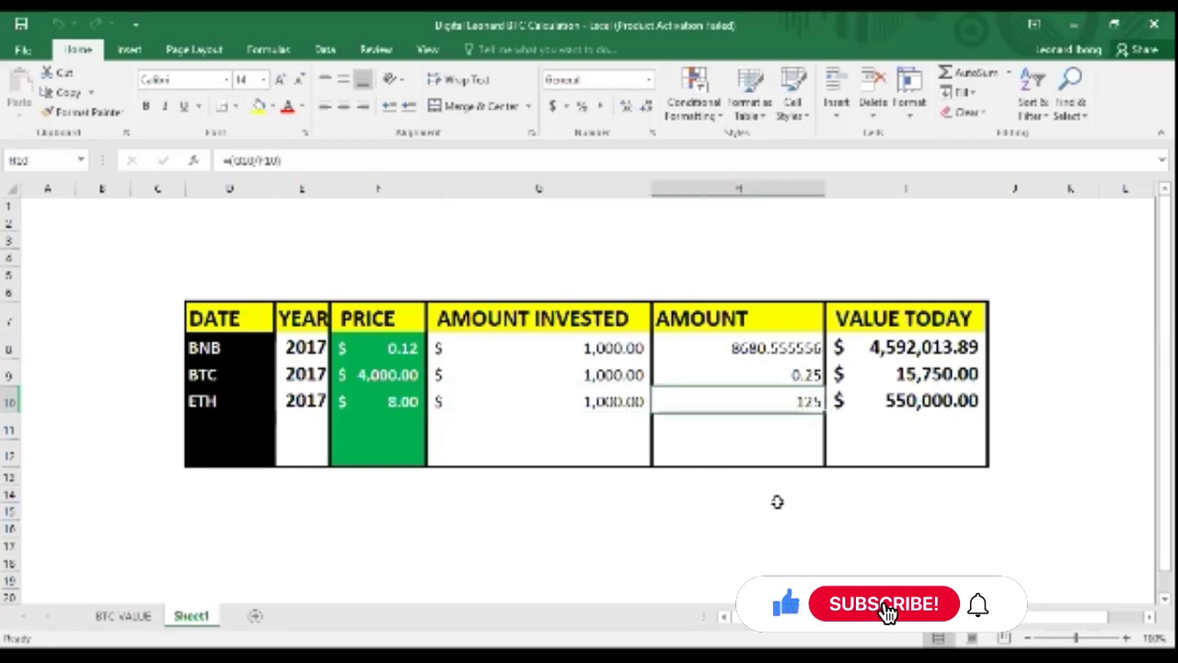
{"action": "left_click", "coordinate": [920, 405]}
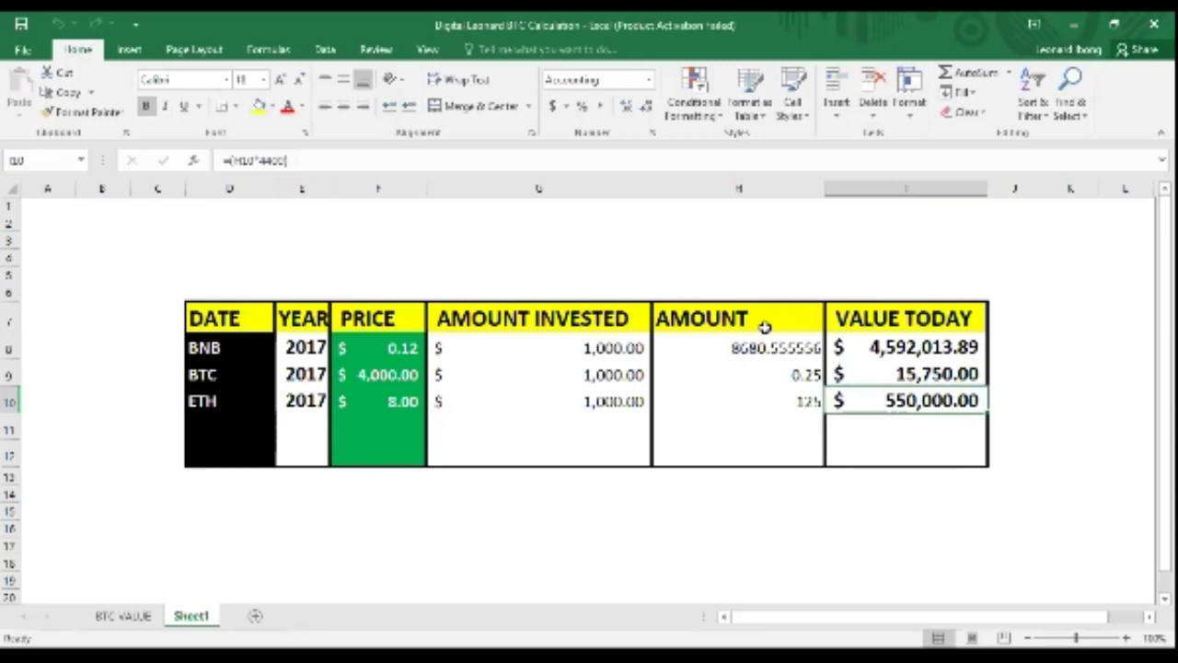
Check the BNB price again, and review the ETH price, amount invested, coin amount and value today
{"action": "left_click", "coordinate": [408, 348]}
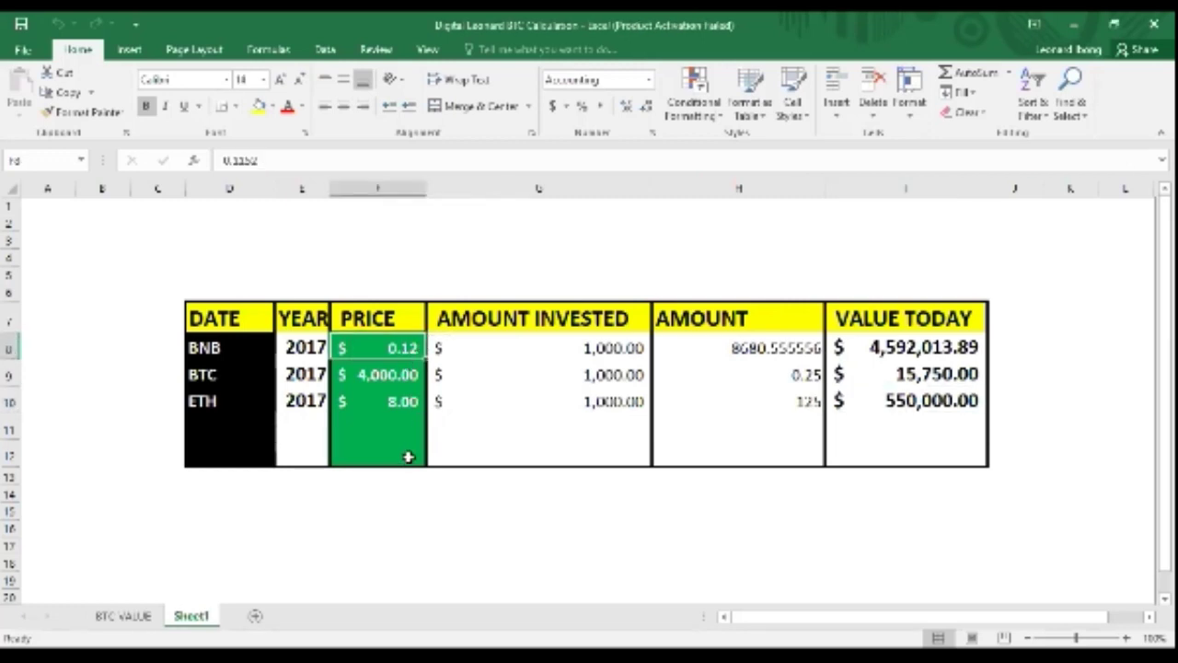
{"action": "left_click", "coordinate": [402, 403]}
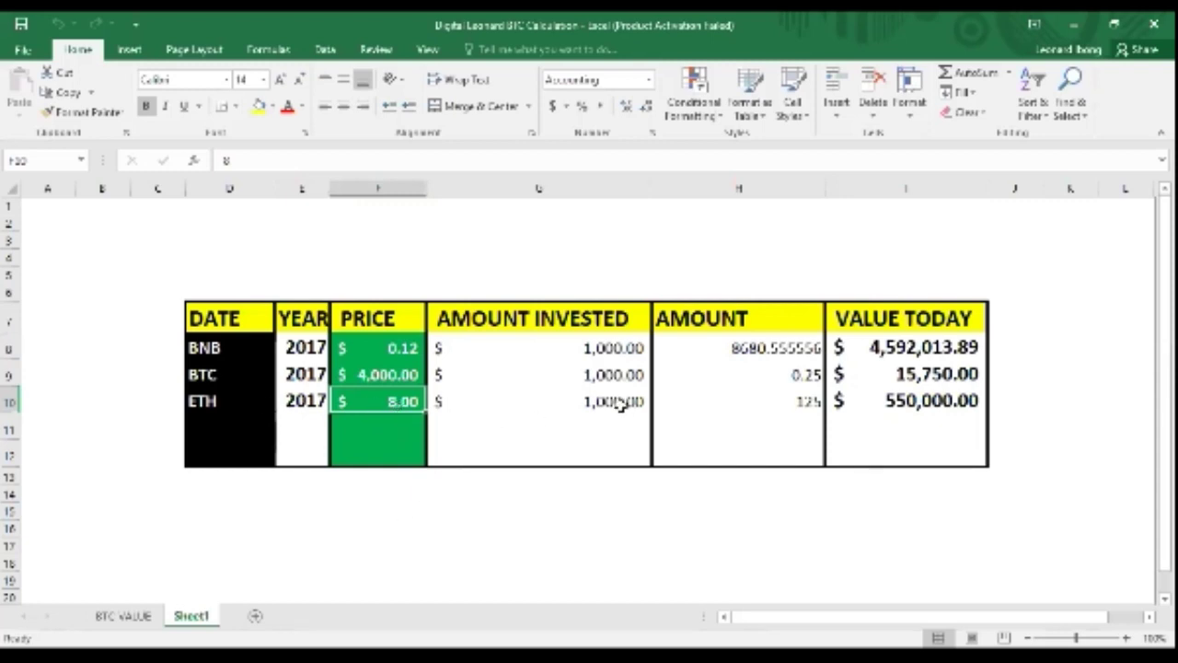
{"action": "left_click", "coordinate": [585, 397]}
{"action": "left_click", "coordinate": [803, 400]}
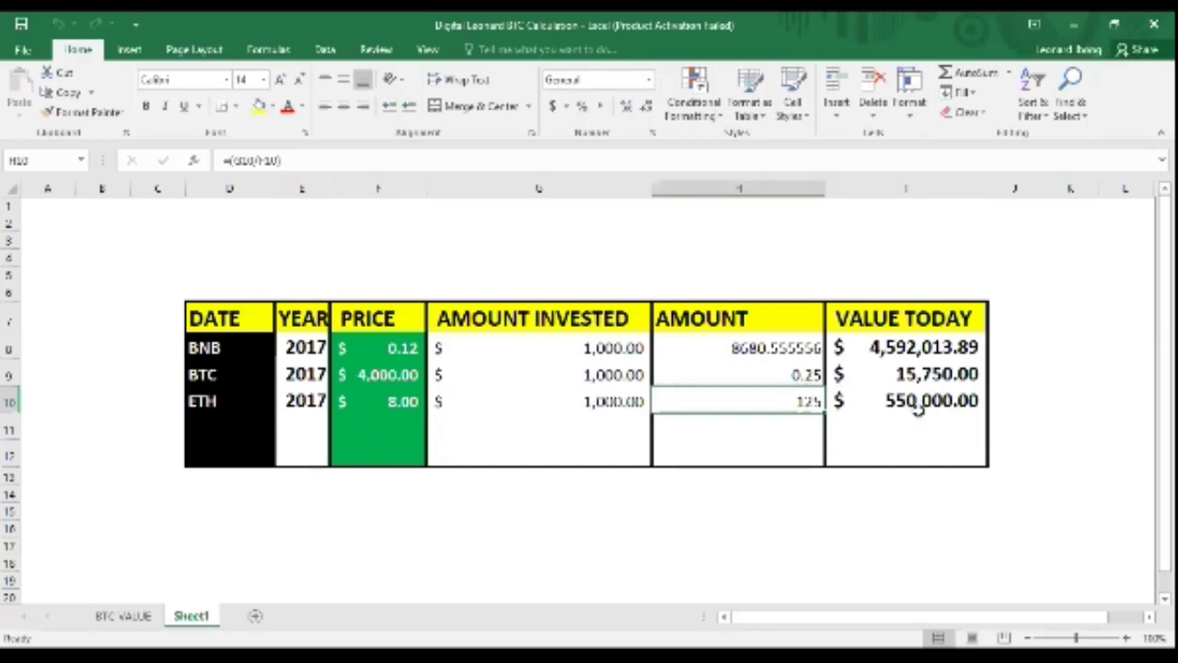
{"action": "left_click", "coordinate": [925, 400]}
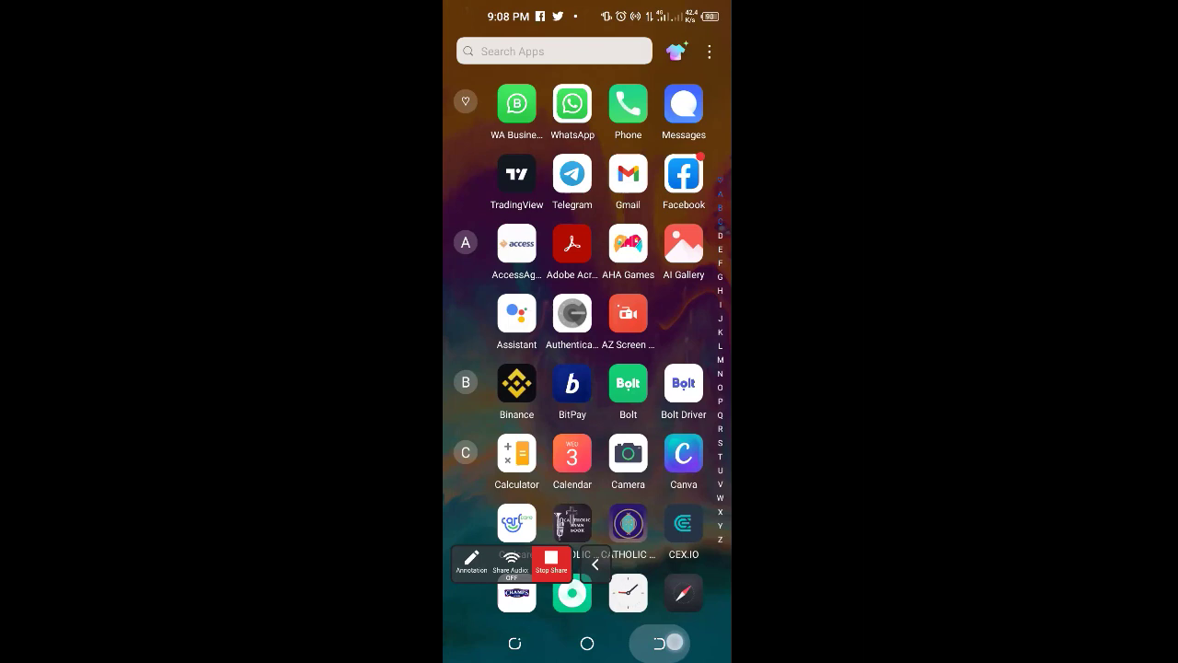
Switch to the PrimeBot member site in the phone's browser and look through its trading pair orders
{"action": "left_click", "coordinate": [675, 642]}
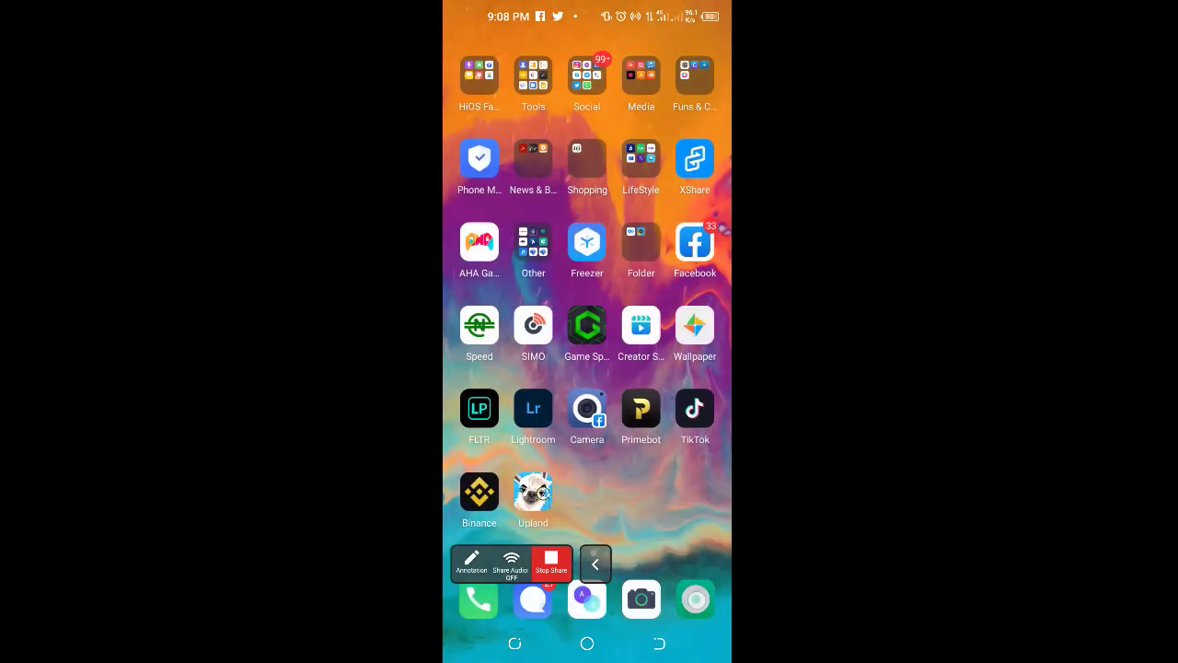
{"action": "left_click", "coordinate": [695, 599]}
{"action": "scroll", "coordinate": [630, 432], "scroll_direction": "down", "scroll_amount": 5}
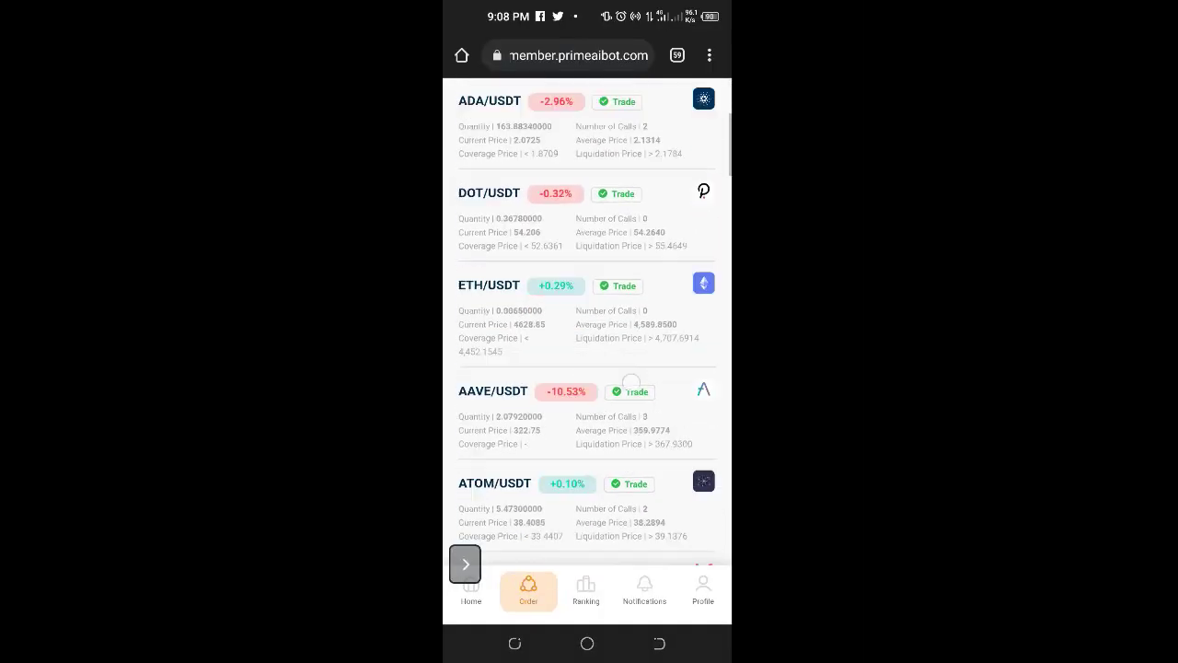
Open the Income Details from the PrimeBot home page and review the daily, today and cumulative USDT profits
{"action": "left_click", "coordinate": [481, 608]}
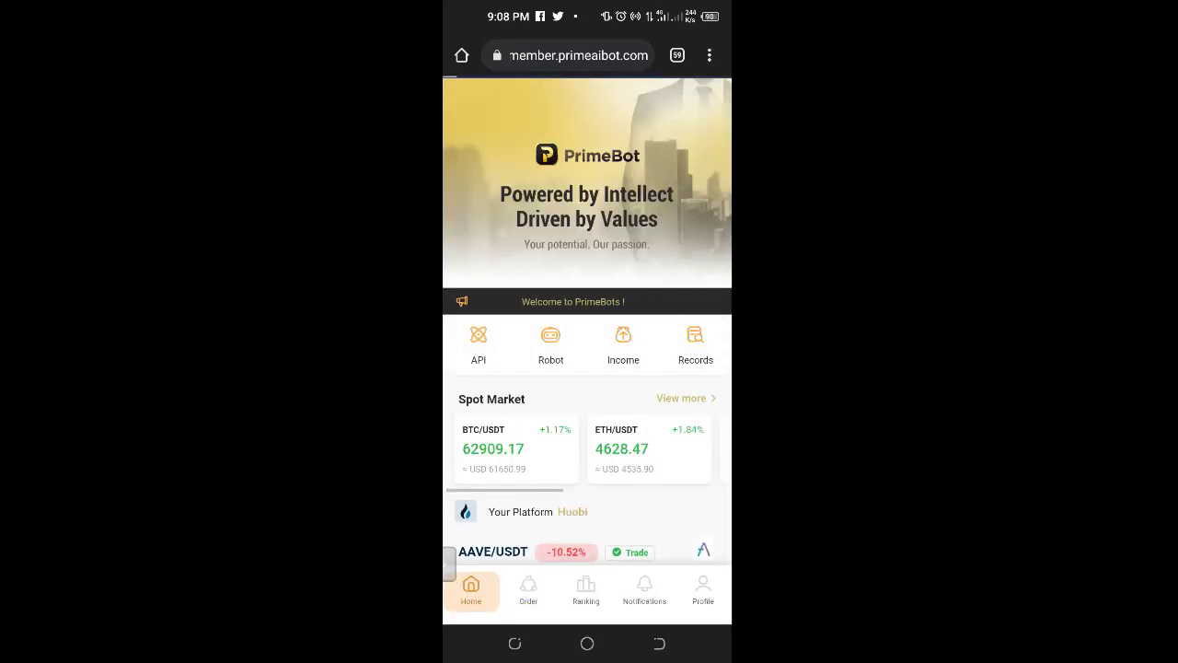
{"action": "left_click", "coordinate": [624, 345]}
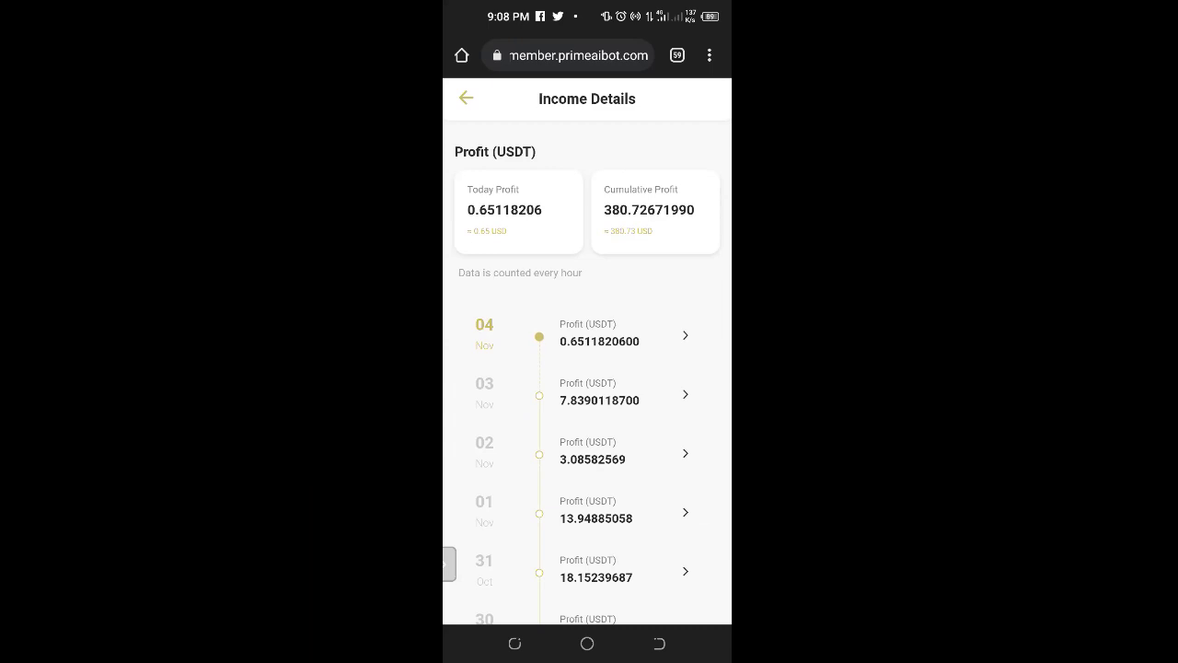
{"action": "scroll", "coordinate": [652, 383], "scroll_direction": "down", "scroll_amount": 10}
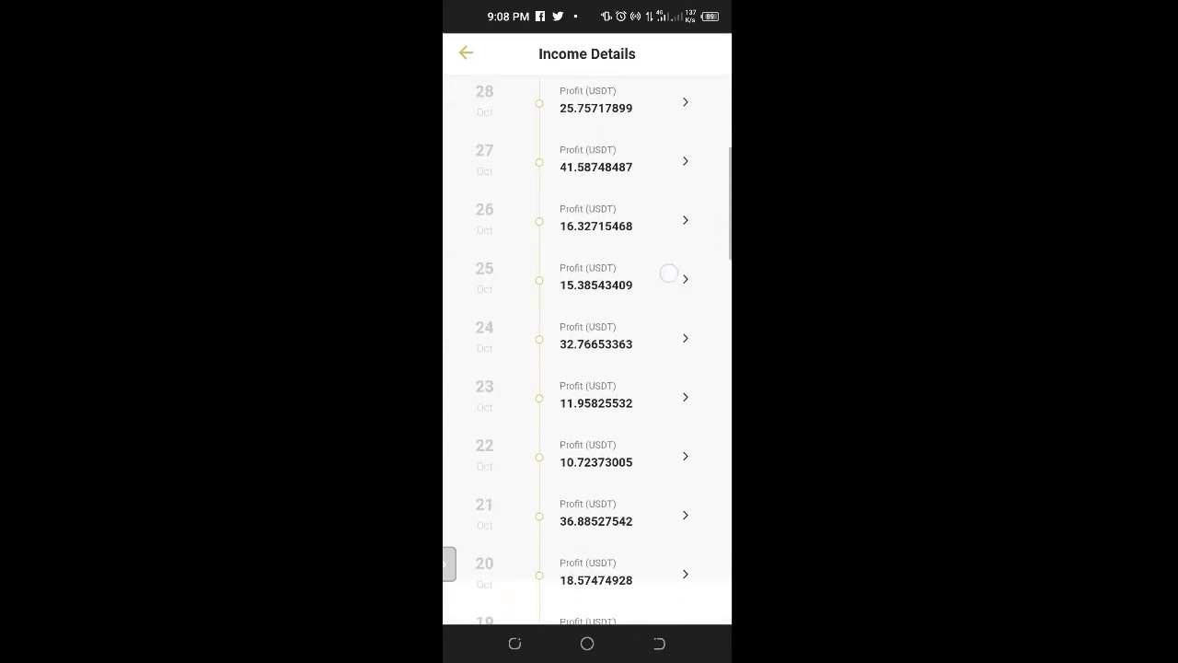
{"action": "scroll", "coordinate": [653, 383], "scroll_direction": "up", "scroll_amount": 5}
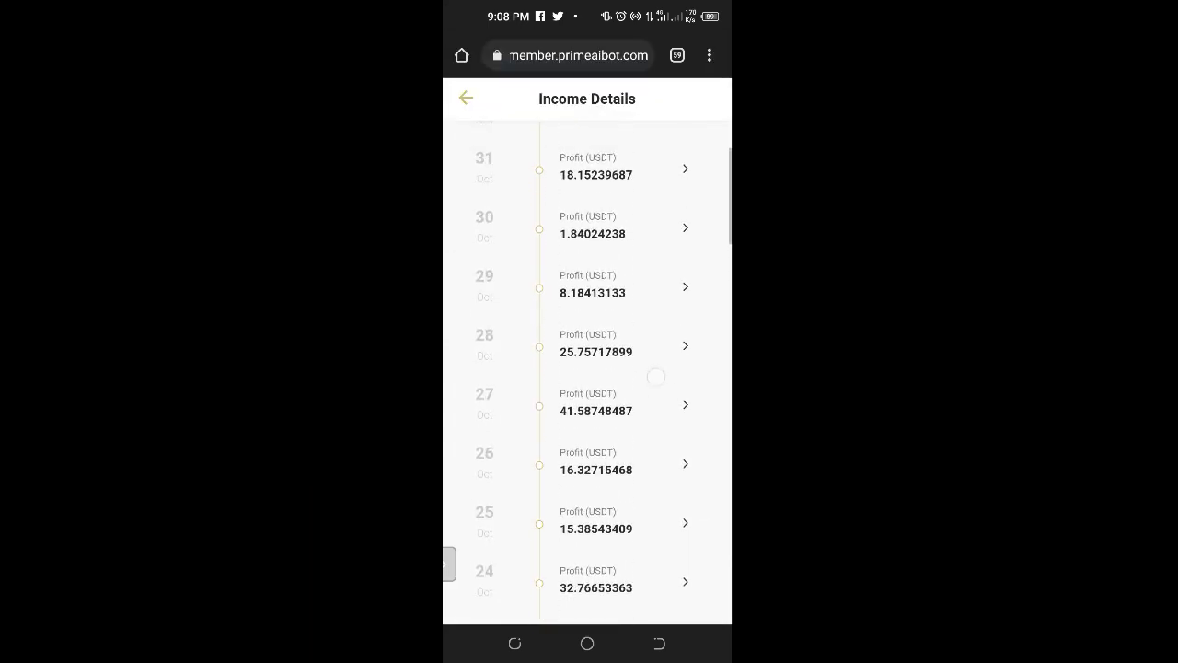
{"action": "scroll", "coordinate": [678, 363], "scroll_direction": "up", "scroll_amount": 5}
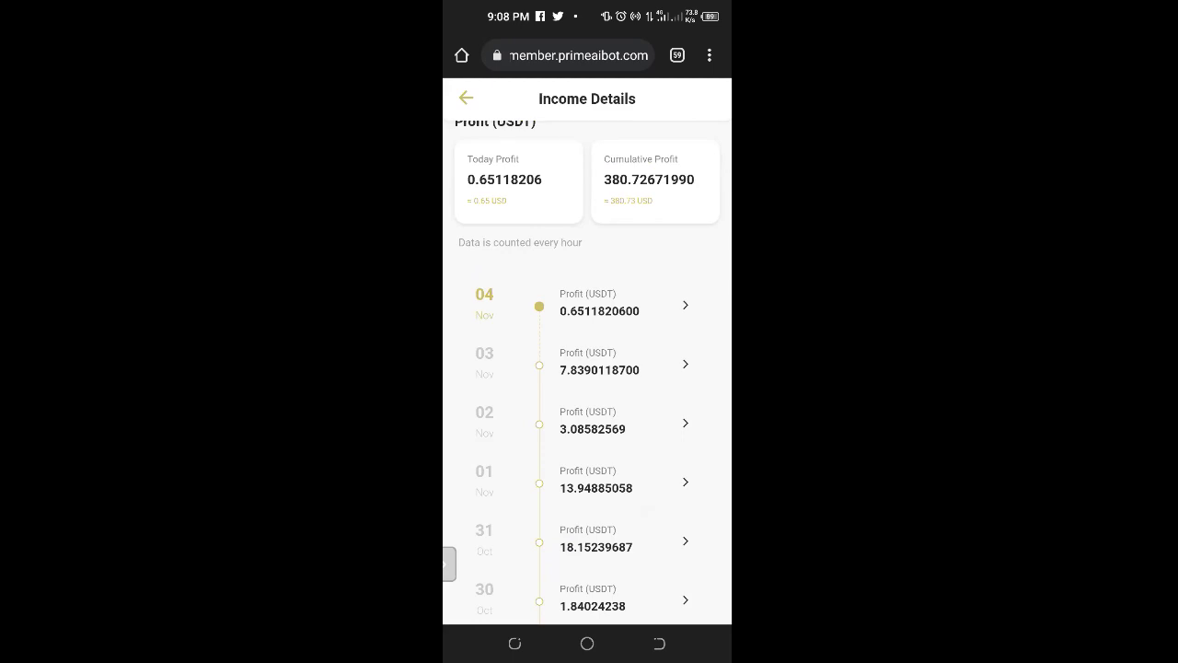
{"action": "left_click_drag", "start_coordinate": [660, 286], "coordinate": [671, 339]}
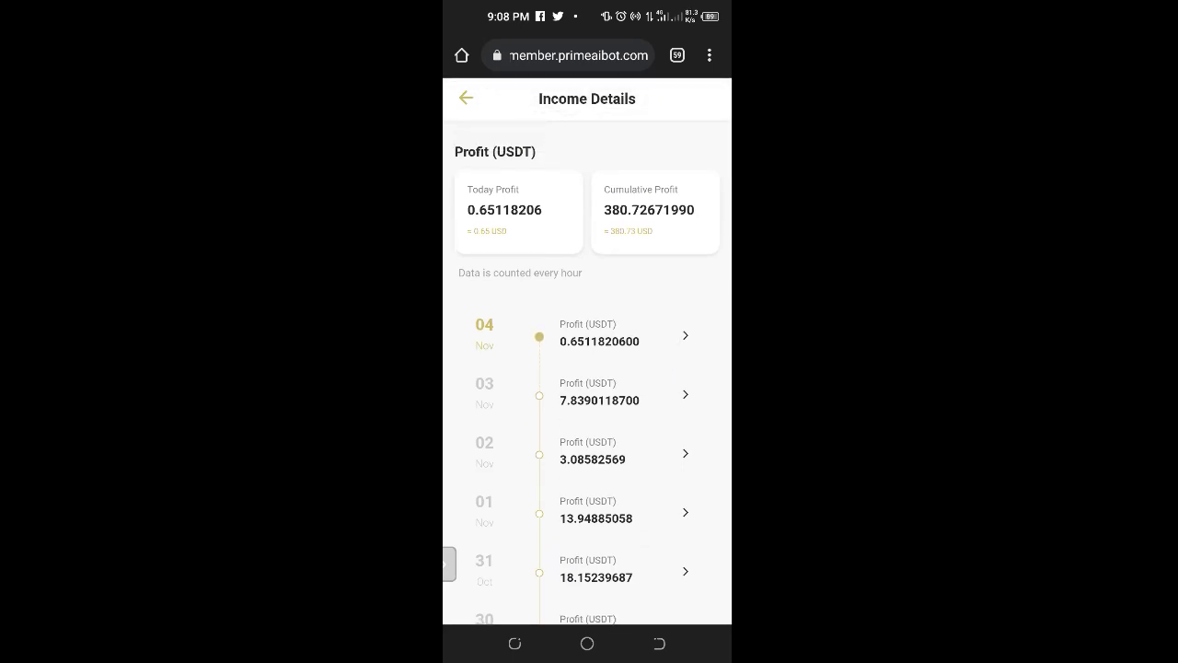
Leave the Income Details and look through the Order page's list of all USDT trading pairs
{"action": "left_click", "coordinate": [466, 98]}
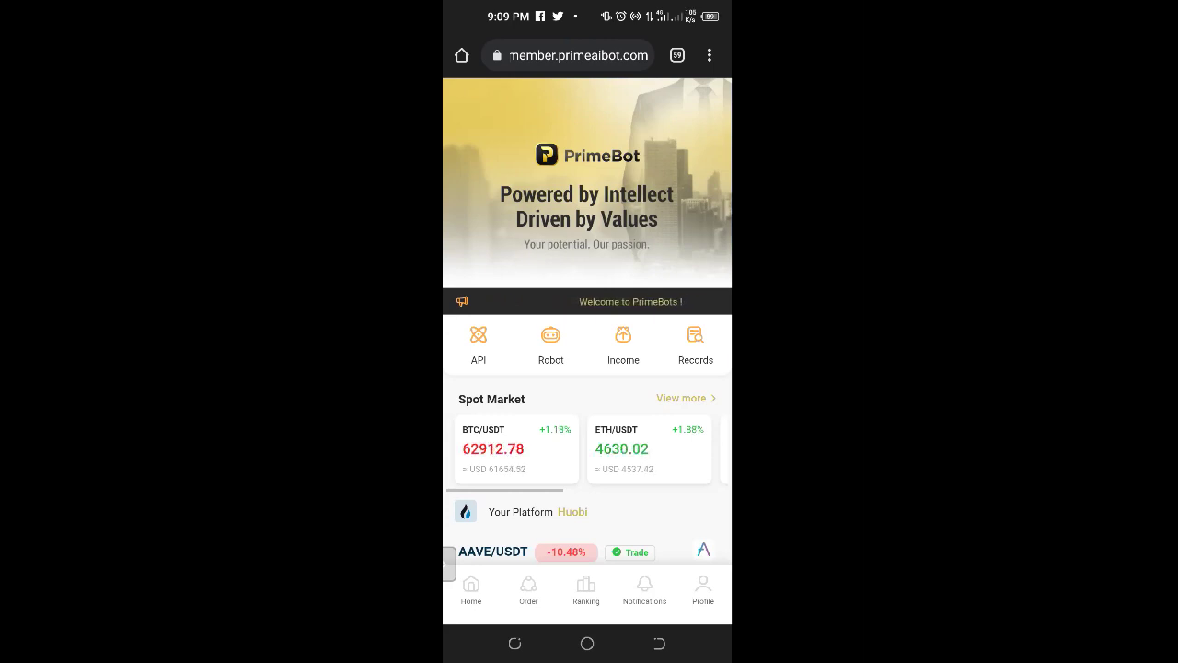
{"action": "scroll", "coordinate": [687, 444], "scroll_direction": "down", "scroll_amount": 3}
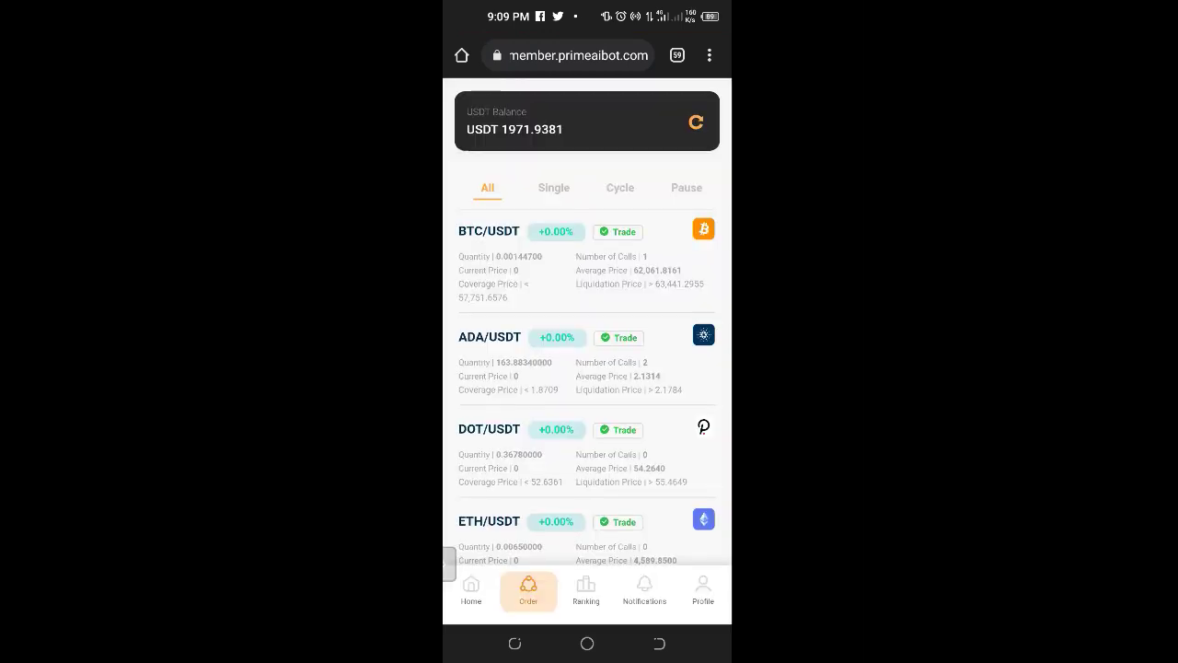
{"action": "left_click", "coordinate": [653, 474]}
{"action": "scroll", "coordinate": [653, 474], "scroll_direction": "down", "scroll_amount": 10}
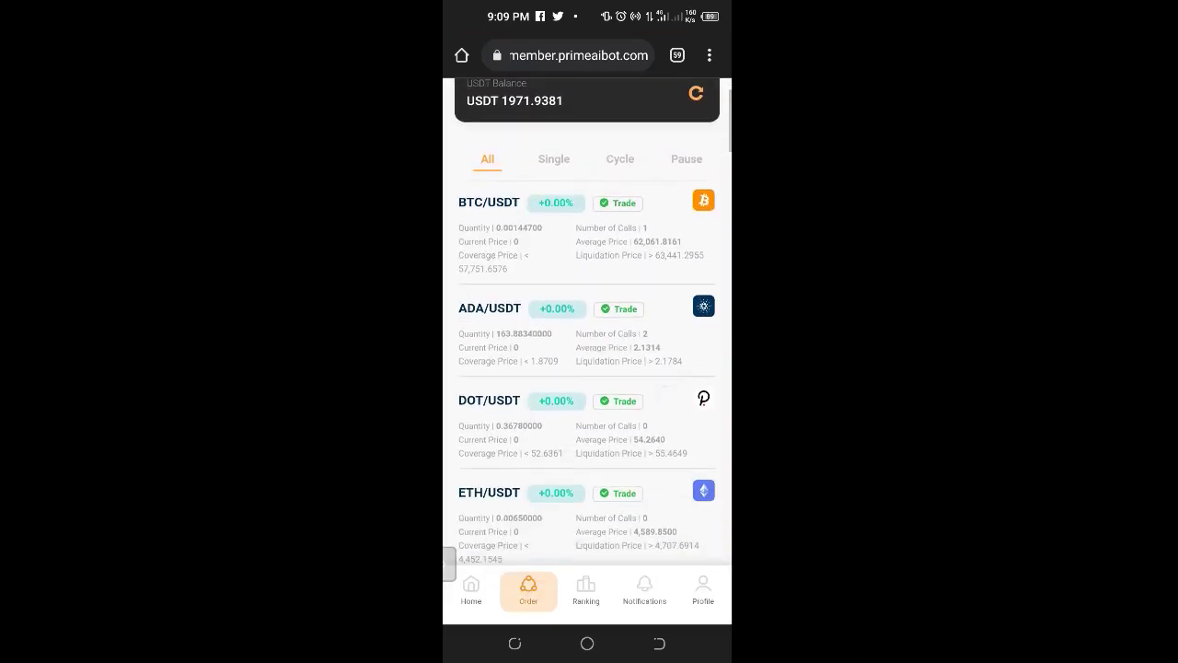
{"action": "scroll", "coordinate": [669, 355], "scroll_direction": "down", "scroll_amount": 3}
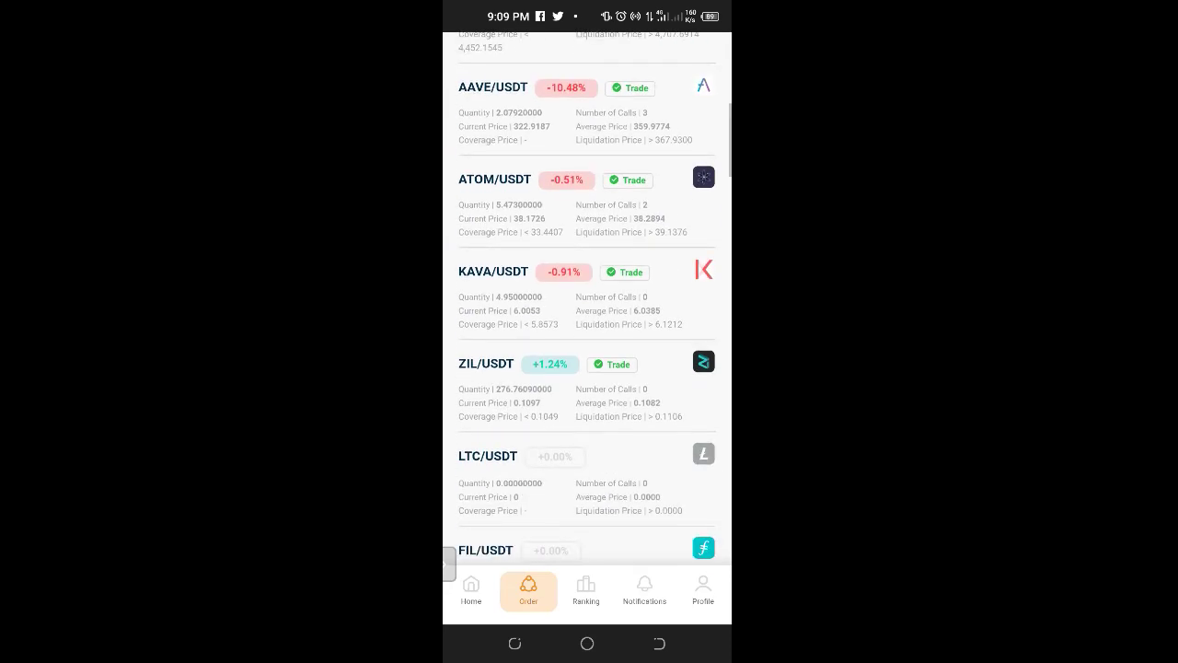